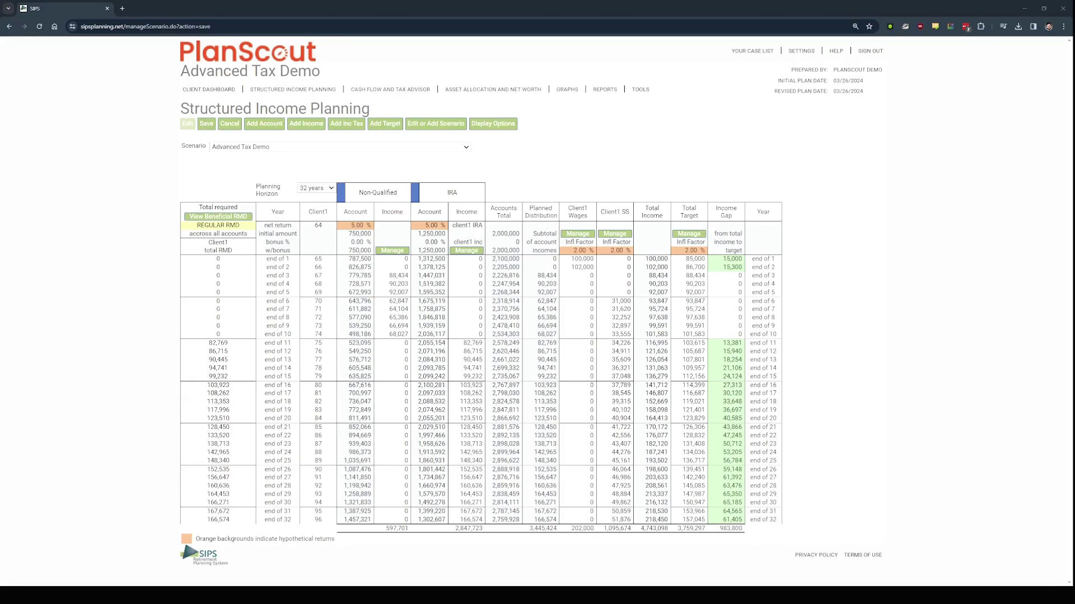
Open the Cashflow and Tax Advisor for editing and add a new tax scenario
{"action": "left_click_drag", "start_coordinate": [267, 258], "coordinate": [757, 259]}
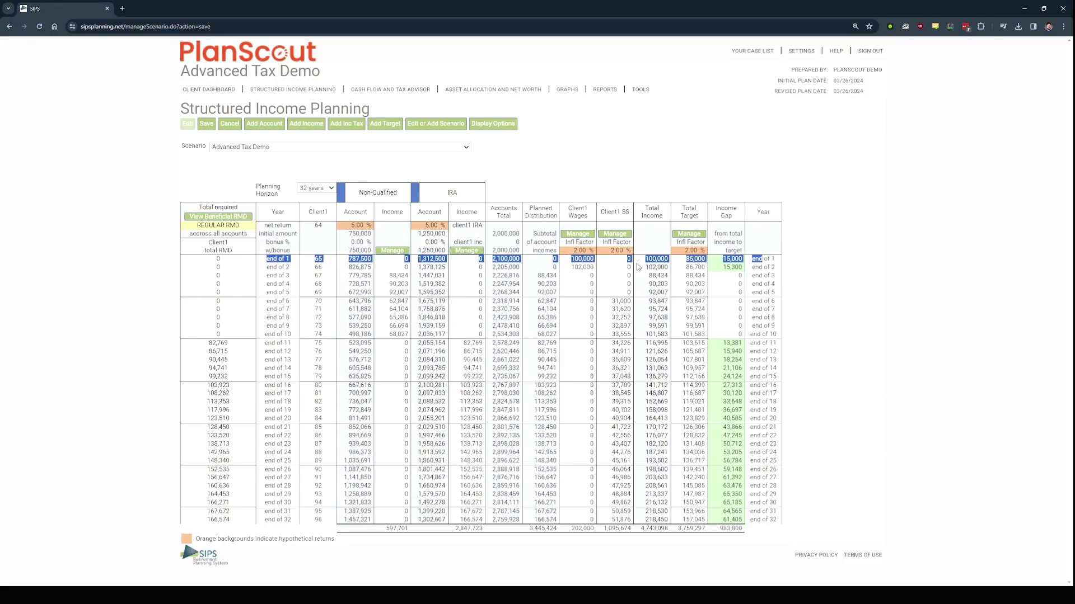
{"action": "left_click", "coordinate": [568, 267]}
{"action": "left_click", "coordinate": [392, 91]}
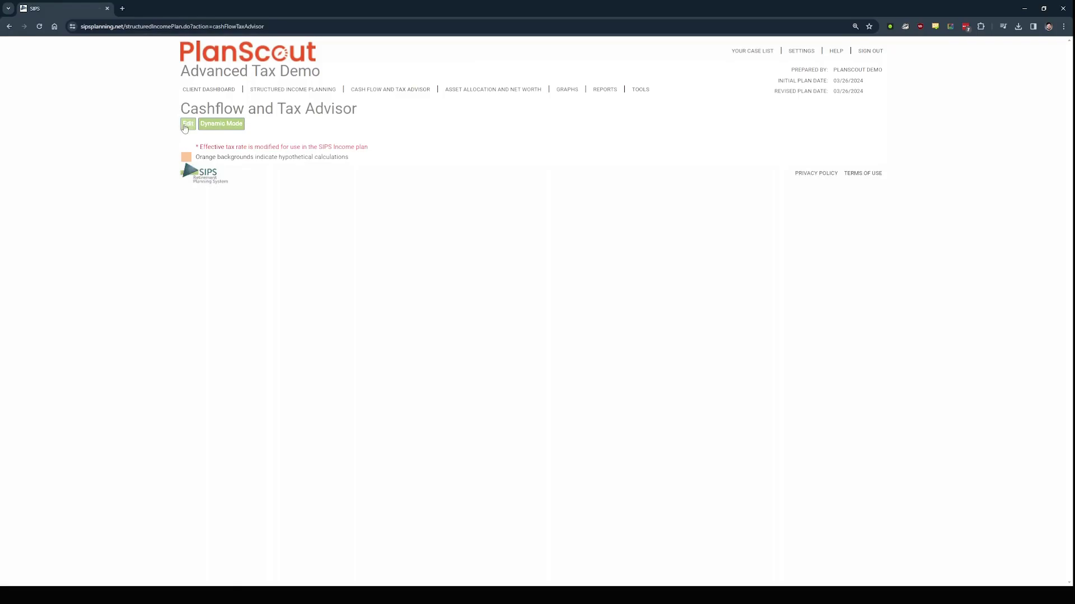
{"action": "left_click", "coordinate": [185, 126]}
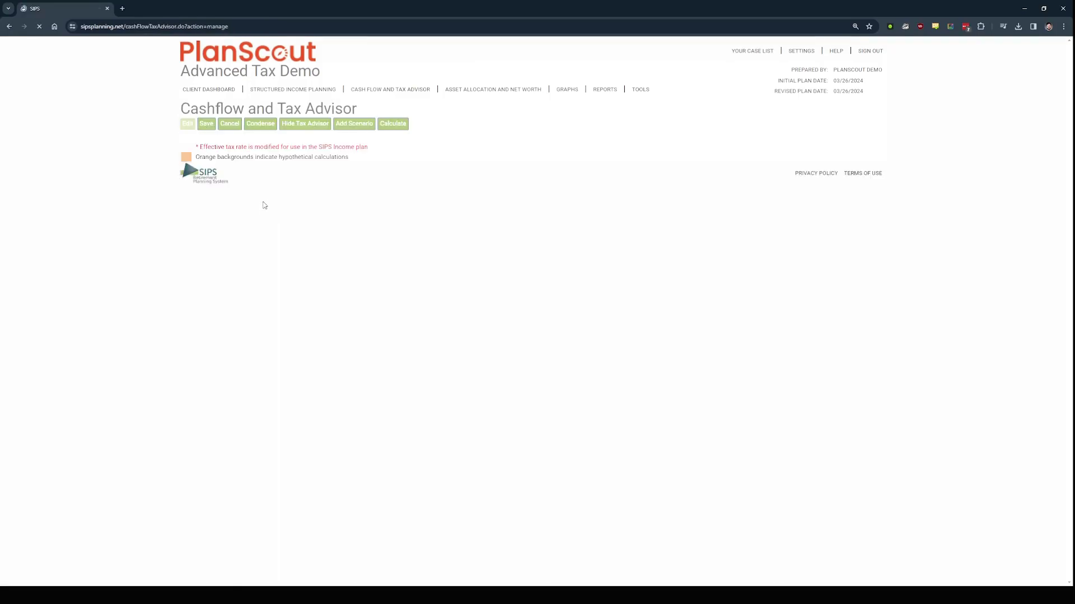
{"action": "left_click", "coordinate": [353, 124]}
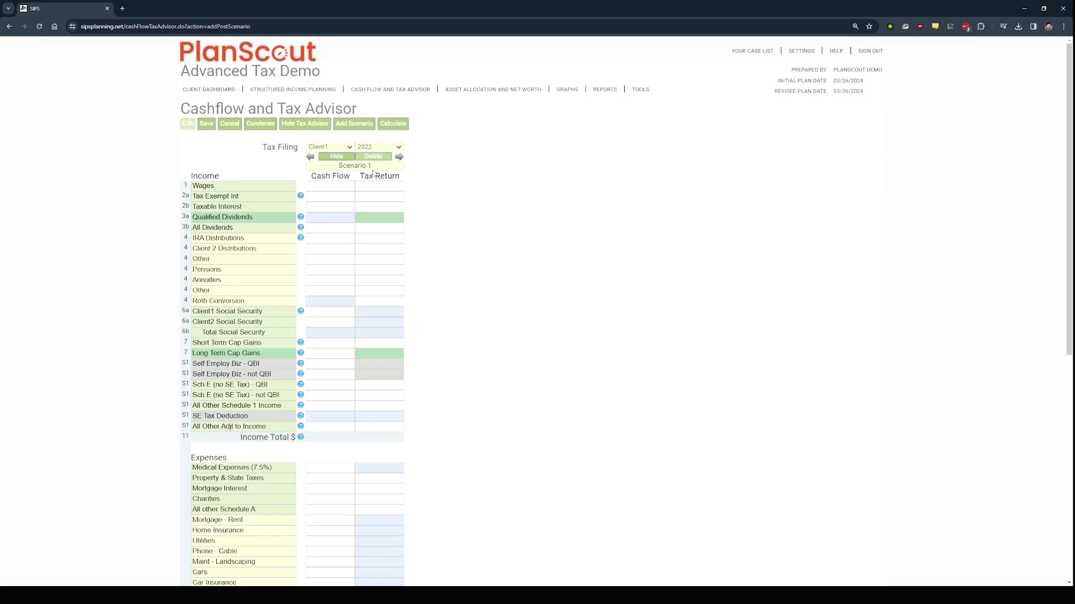
Set the new scenario's tax year to 2024 (PROV) and rename it "Scenario 1 (working)"
{"action": "left_click", "coordinate": [378, 147]}
{"action": "left_click", "coordinate": [372, 167]}
{"action": "left_click", "coordinate": [387, 167]}
{"action": "type", "text": "(working)"}
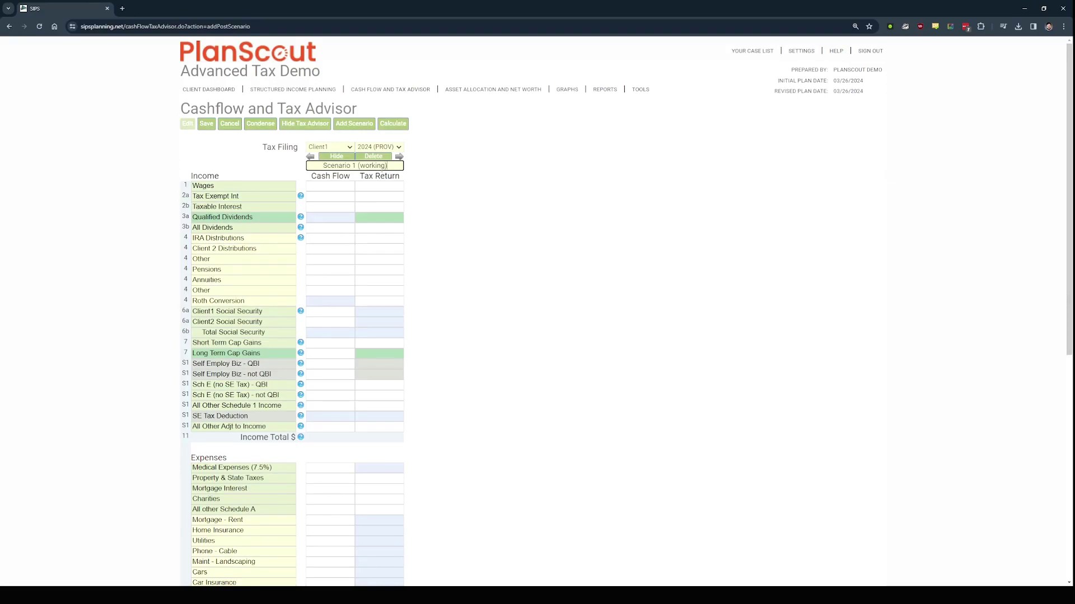
Enter wages of 100000 for both cash flow and tax return, and calculate the scenario
{"action": "left_click_drag", "start_coordinate": [329, 177], "coordinate": [333, 179]}
{"action": "left_click", "coordinate": [340, 186]}
{"action": "type", "text": "100000"}
{"action": "key", "text": "Tab"}
{"action": "type", "text": "100000"}
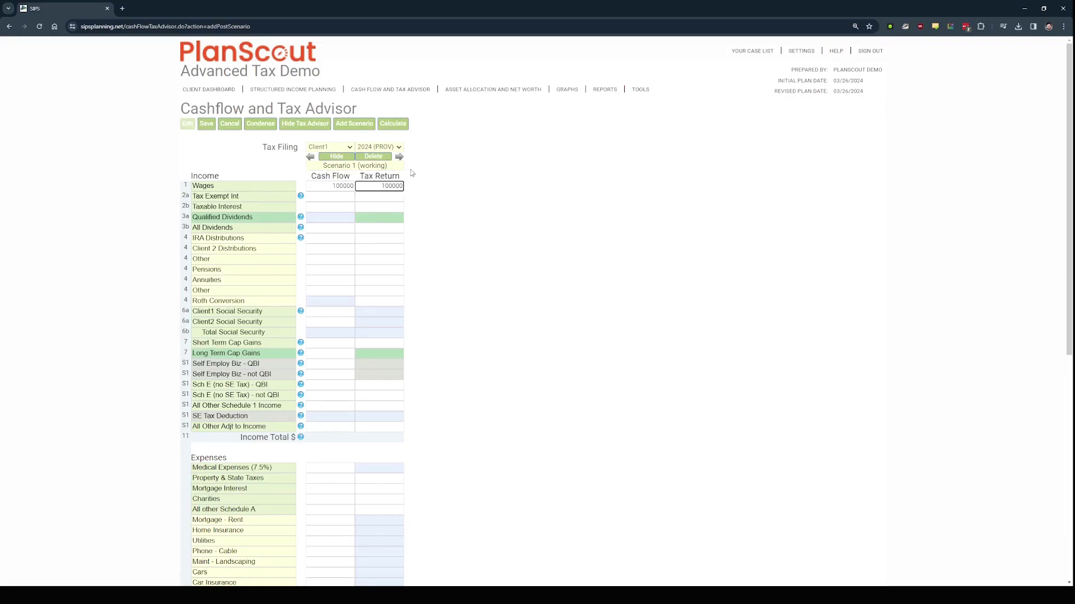
{"action": "left_click", "coordinate": [400, 124]}
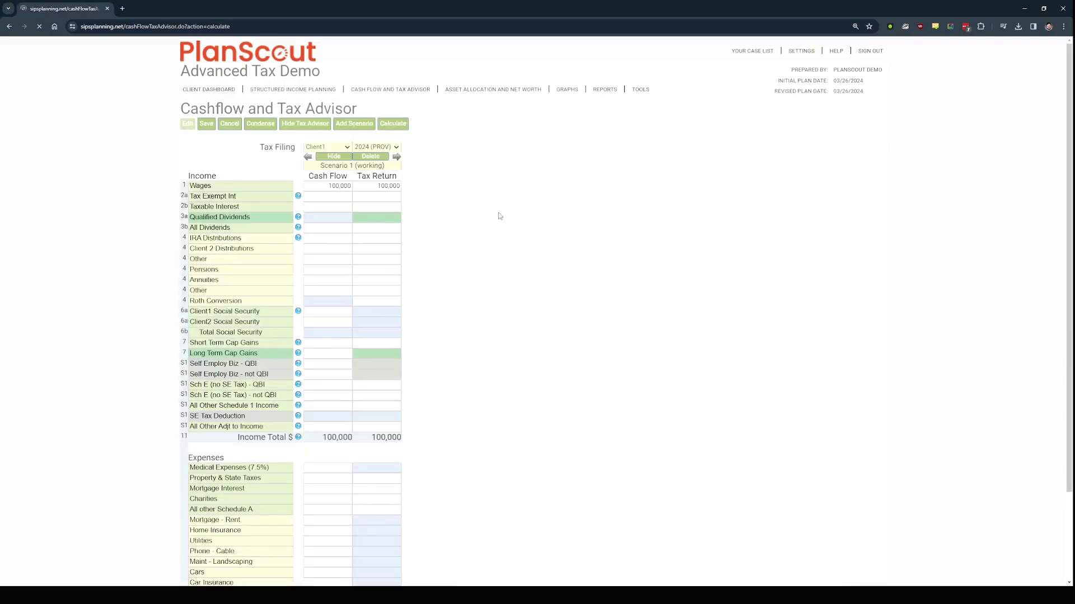
Review the scenario's calculated income taxes and effective tax rate, and save the scenario
{"action": "scroll", "coordinate": [541, 190], "scroll_direction": "down", "scroll_amount": 7}
{"action": "scroll", "coordinate": [503, 276], "scroll_direction": "down", "scroll_amount": 2}
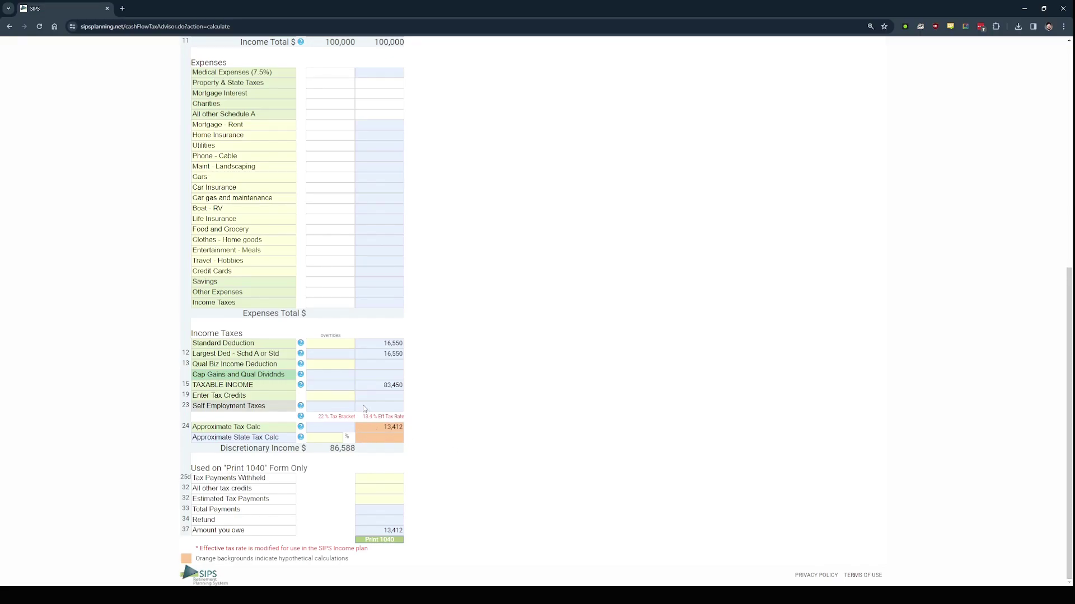
{"action": "scroll", "coordinate": [486, 233], "scroll_direction": "up", "scroll_amount": 7}
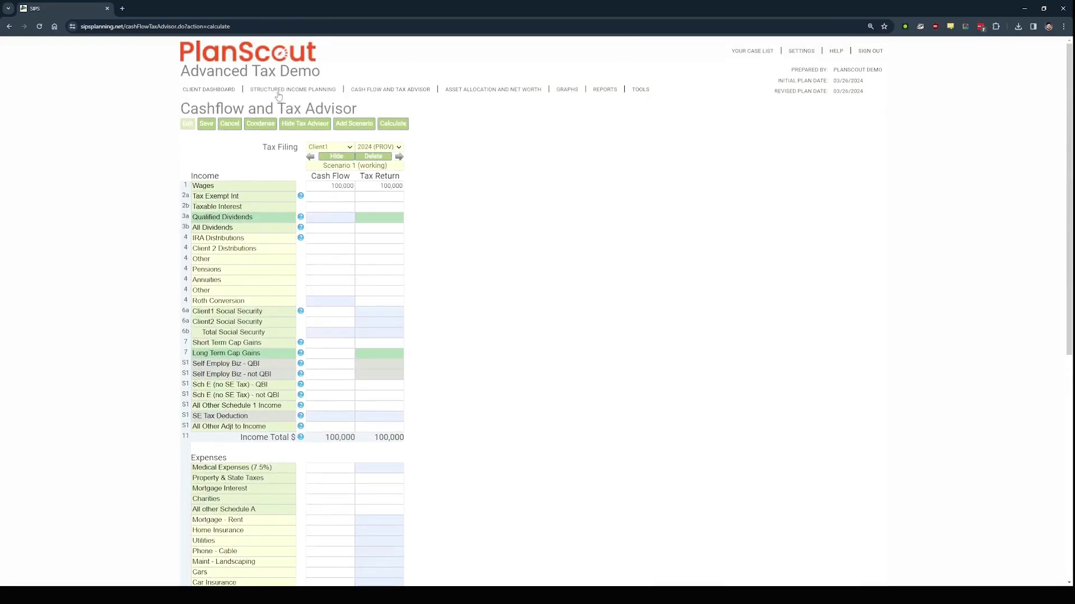
{"action": "left_click", "coordinate": [206, 123]}
Add an income tax named "Income Tax" with a starting effective rate of 13.4% to the structured income plan and save it
{"action": "left_click", "coordinate": [274, 89]}
{"action": "left_click", "coordinate": [188, 123]}
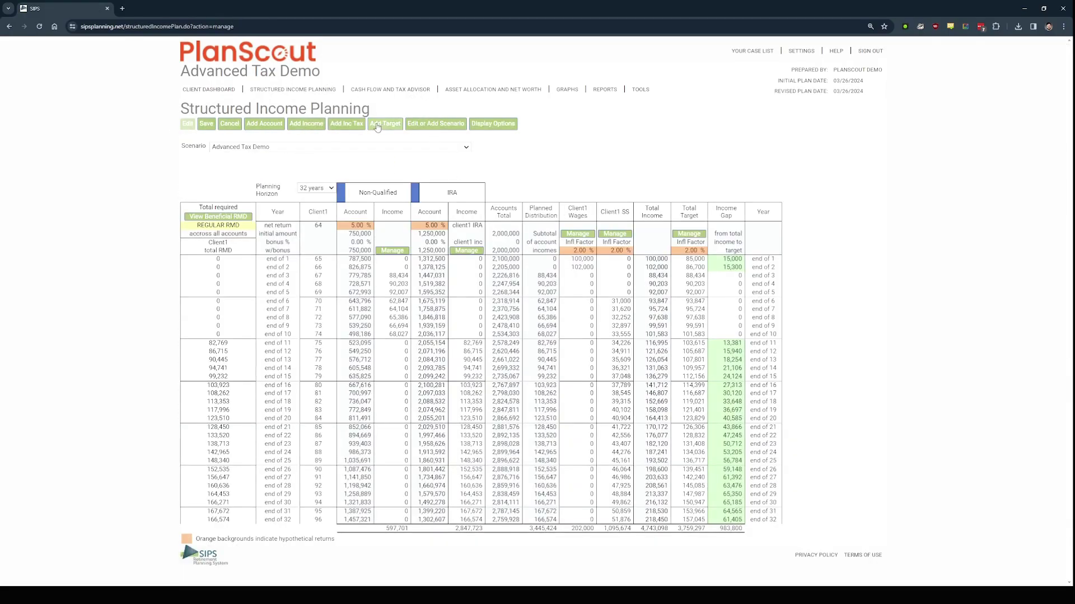
{"action": "left_click", "coordinate": [346, 124]}
{"action": "left_click", "coordinate": [389, 122]}
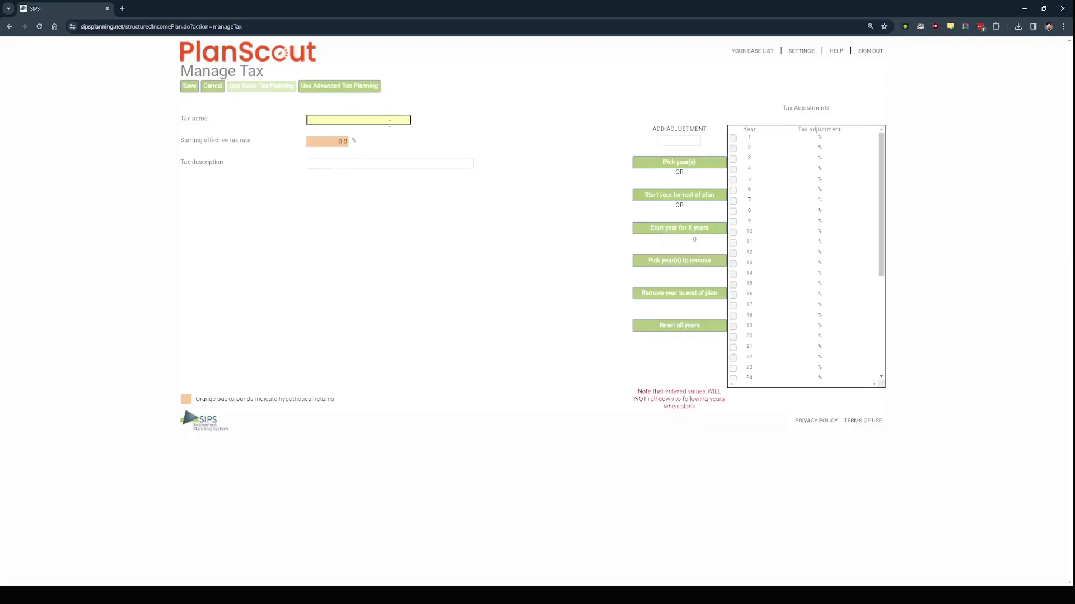
{"action": "type", "text": "Income Tax"}
{"action": "left_click", "coordinate": [320, 143]}
{"action": "type", "text": "13.4"}
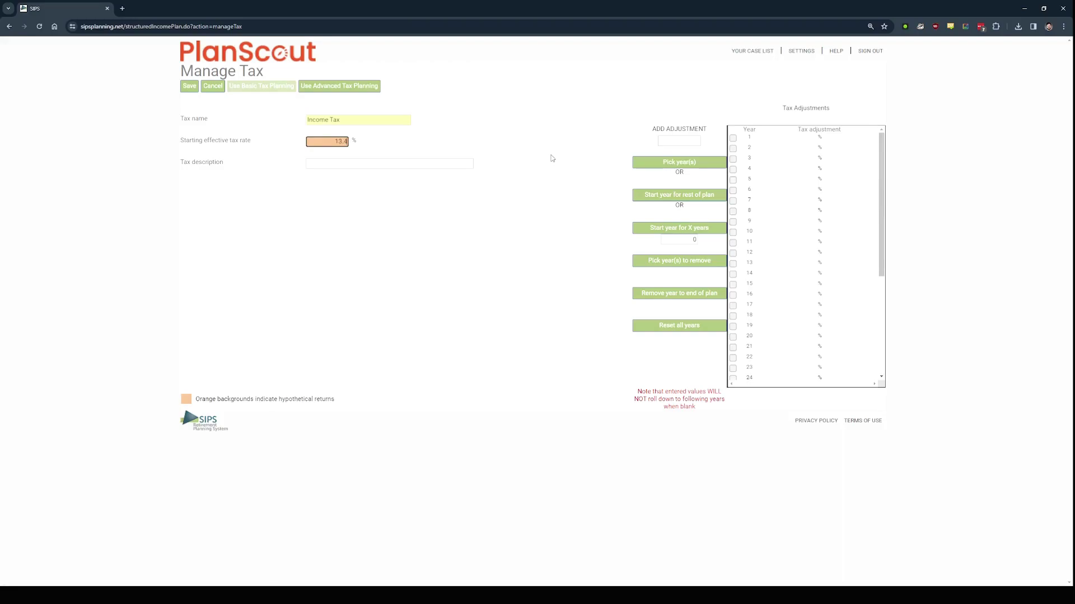
{"action": "left_click", "coordinate": [189, 86]}
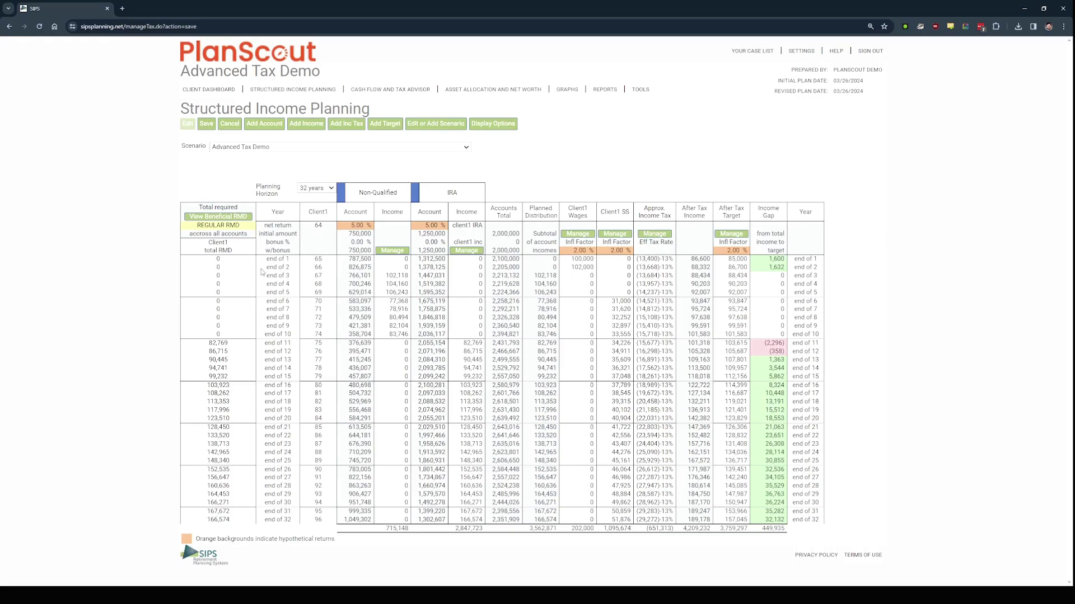
Examine the Non-Qualified income in year 3, Client1 SS in year 6 and IRA income in year 11
{"action": "double_click", "coordinate": [392, 275]}
{"action": "left_click_drag", "start_coordinate": [603, 303], "coordinate": [634, 303]}
{"action": "left_click_drag", "start_coordinate": [462, 343], "coordinate": [482, 344]}
{"action": "left_click", "coordinate": [507, 345]}
{"action": "double_click", "coordinate": [396, 275]}
{"action": "left_click", "coordinate": [396, 274]}
Switch the plan's income tax to advanced tax planning and save it
{"action": "left_click", "coordinate": [647, 231]}
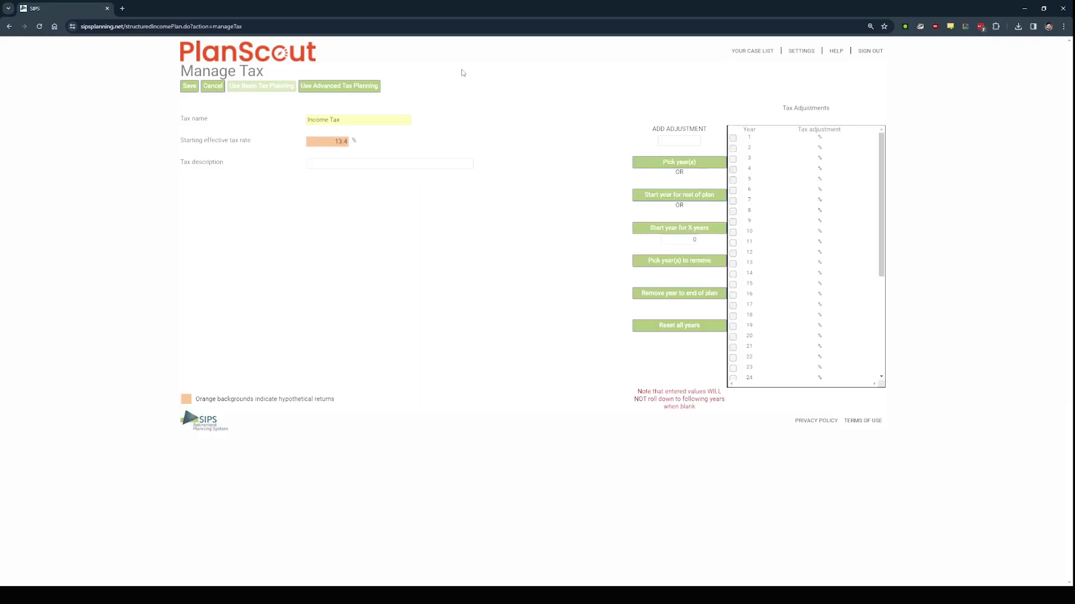
{"action": "left_click", "coordinate": [336, 89]}
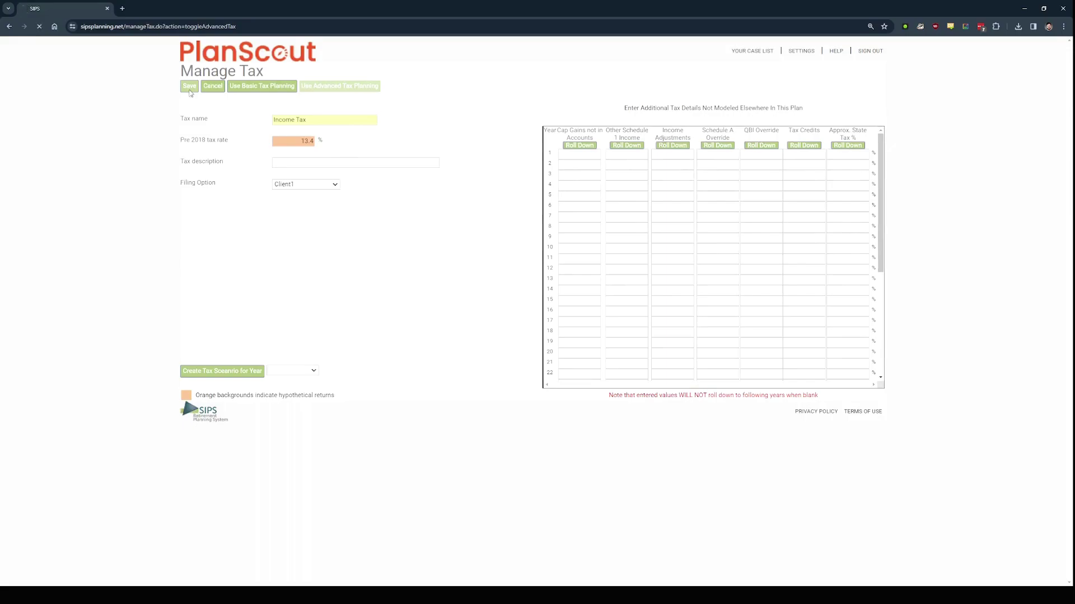
{"action": "left_click", "coordinate": [189, 87]}
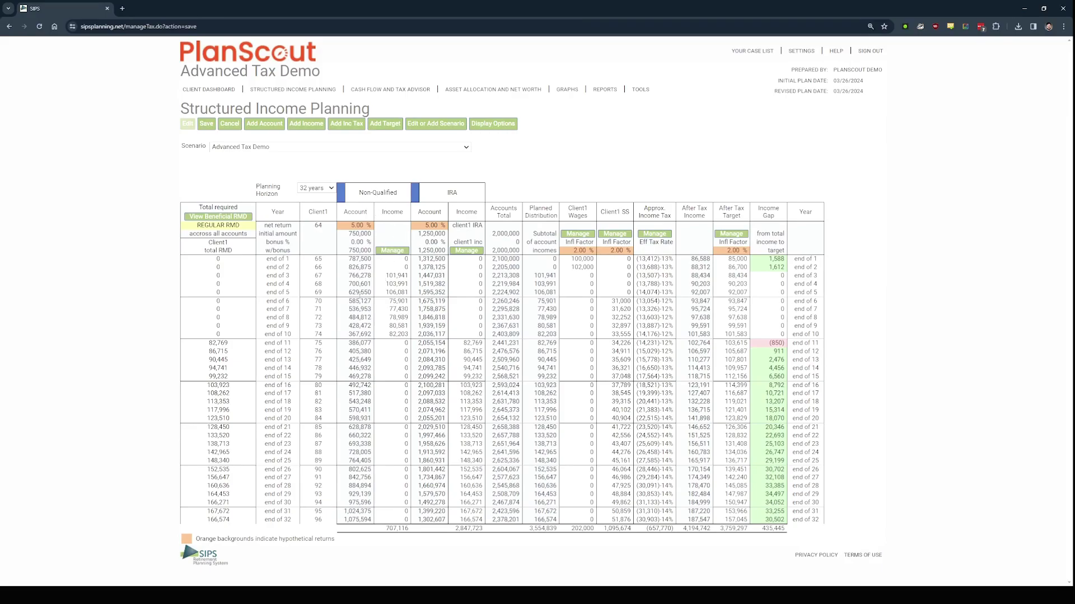
Set the Non-Qualified account's tax calculation option to NQ Investments with dividends and capital gains, and save the account
{"action": "left_click", "coordinate": [393, 251]}
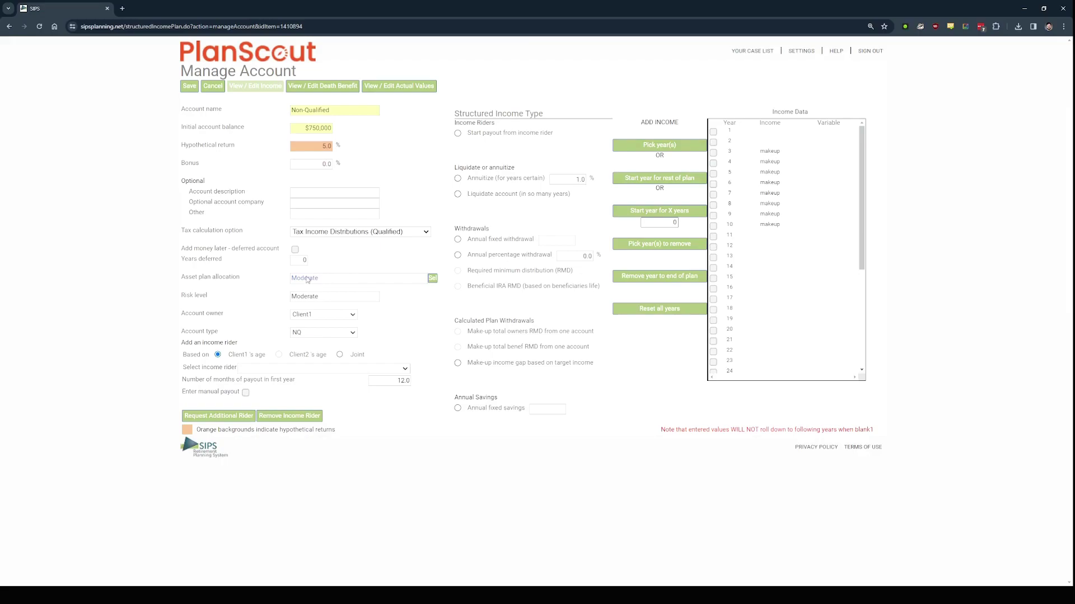
{"action": "left_click", "coordinate": [358, 282]}
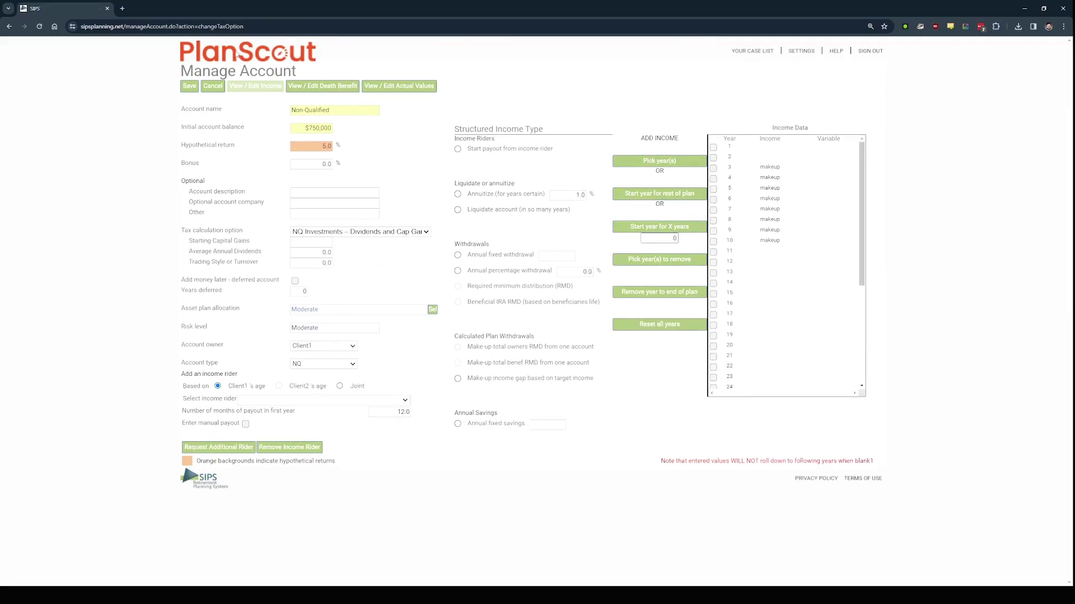
{"action": "left_click", "coordinate": [189, 86]}
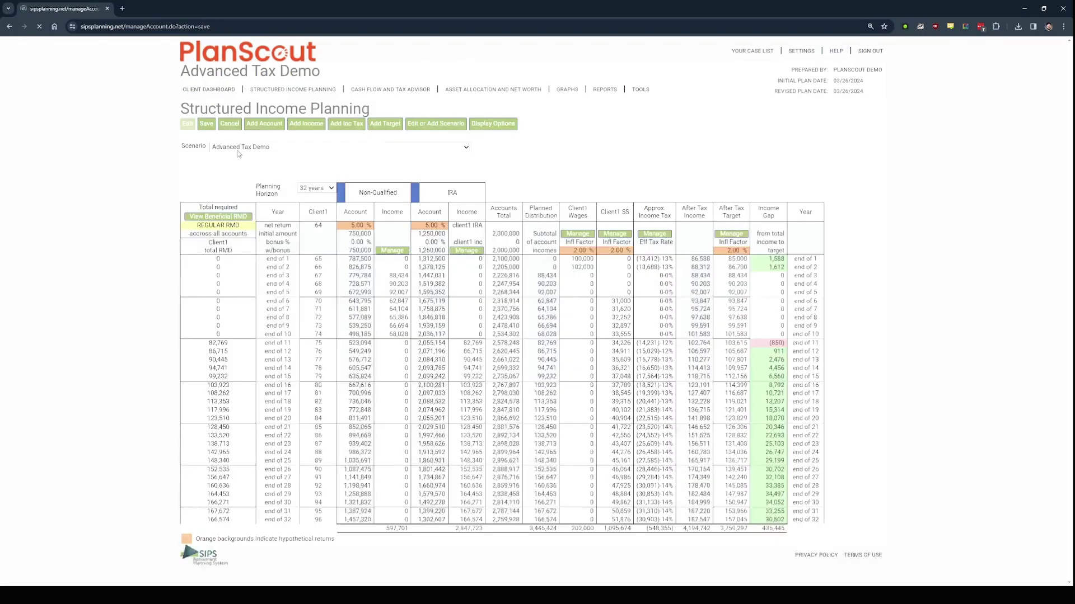
Review the tax calculation options of the IRA account, Client1 Wages and Client1 SS, plus the approximate income tax for year 1
{"action": "left_click", "coordinate": [458, 251]}
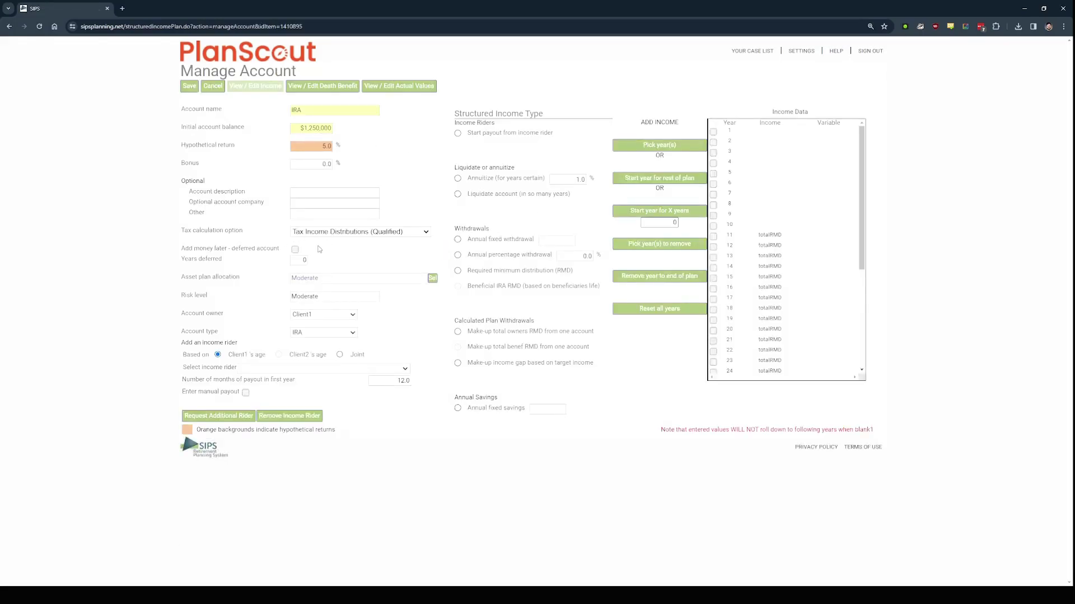
{"action": "left_click", "coordinate": [189, 86]}
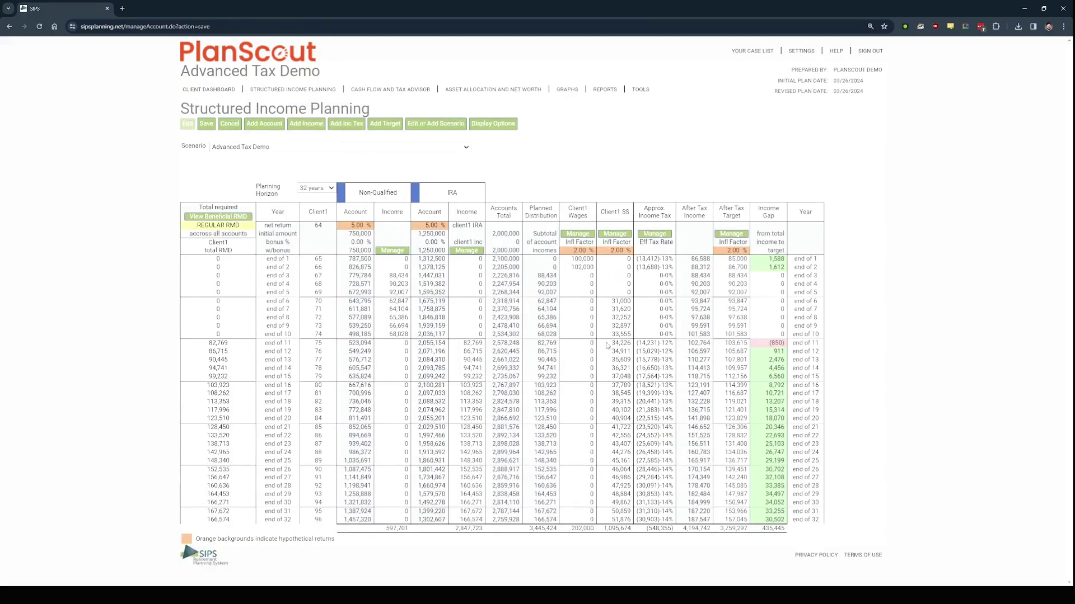
{"action": "left_click", "coordinate": [585, 234]}
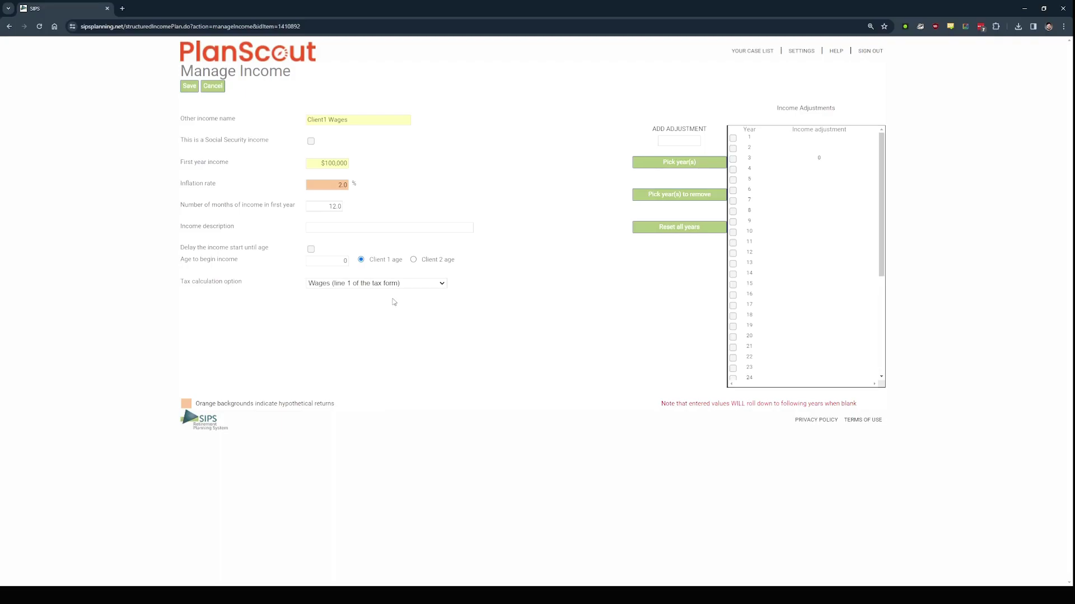
{"action": "key", "text": "Tab"}
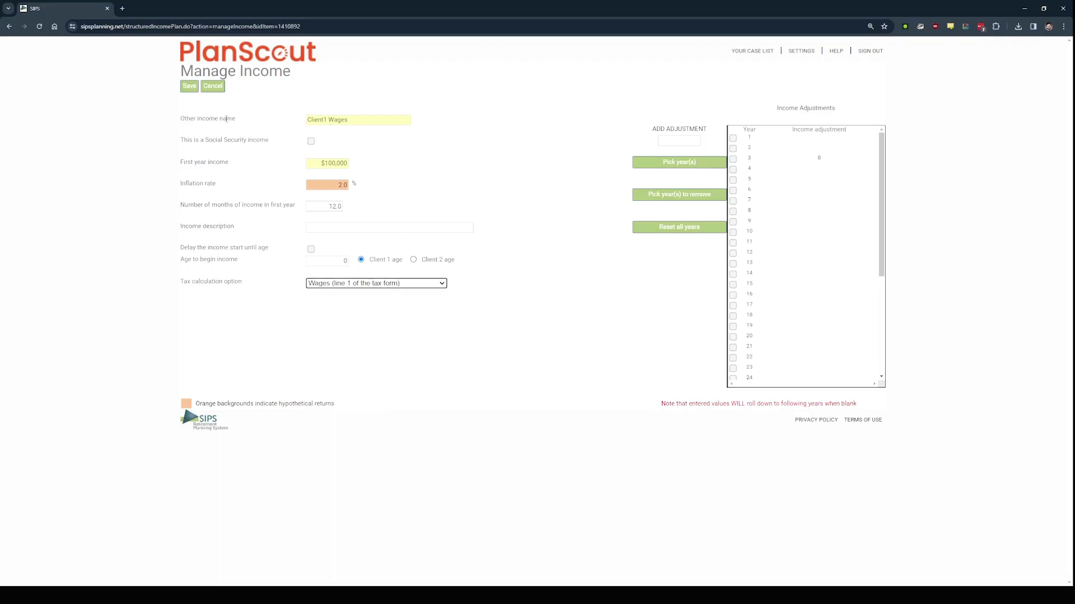
{"action": "left_click", "coordinate": [189, 86]}
{"action": "left_click", "coordinate": [616, 236]}
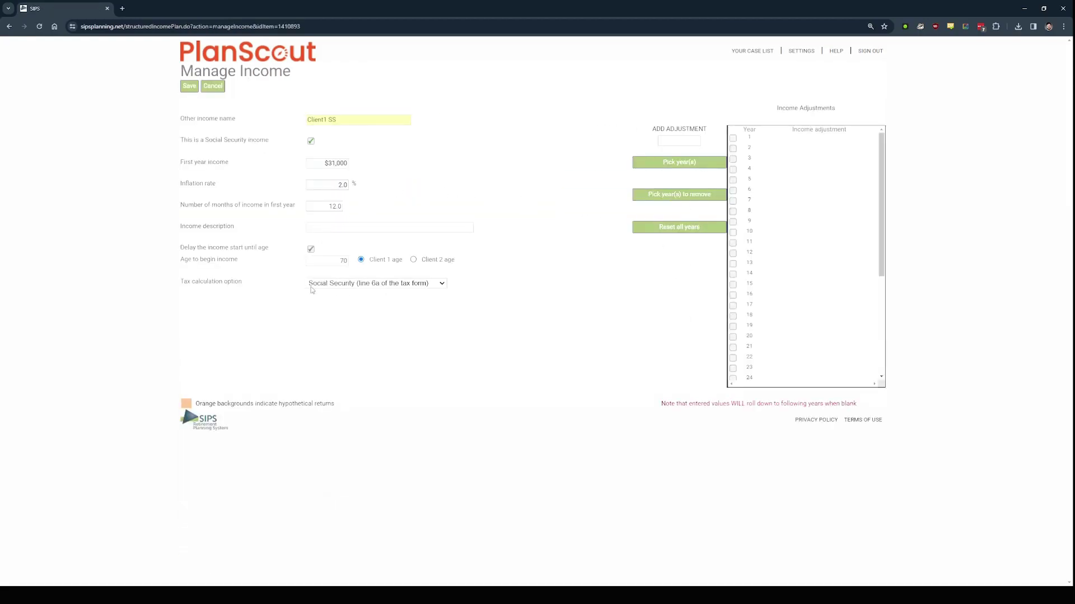
{"action": "left_click", "coordinate": [190, 86]}
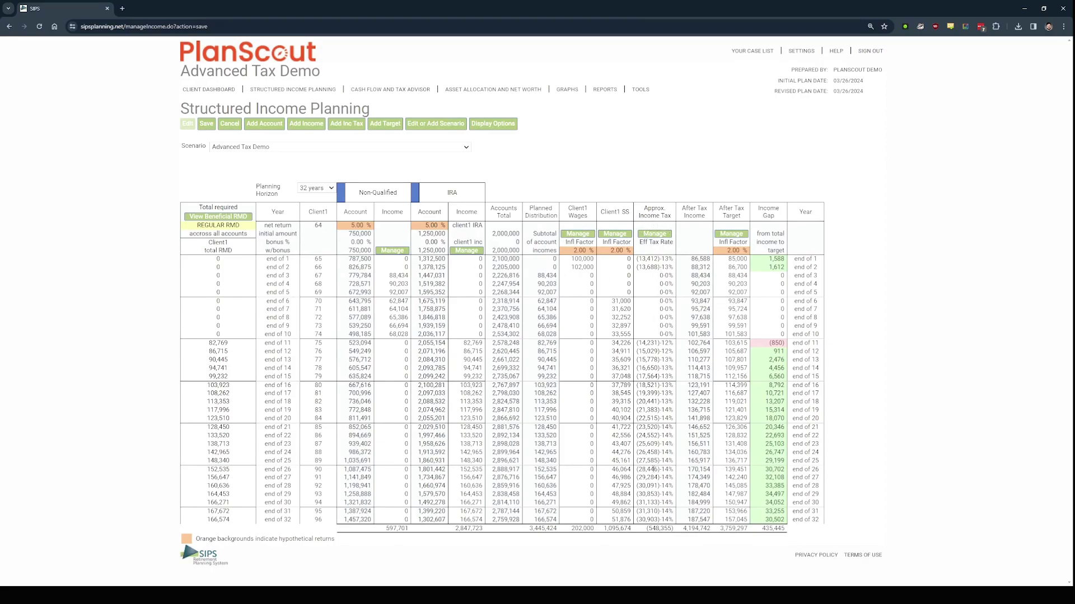
{"action": "triple_click", "coordinate": [639, 259]}
{"action": "left_click", "coordinate": [657, 267]}
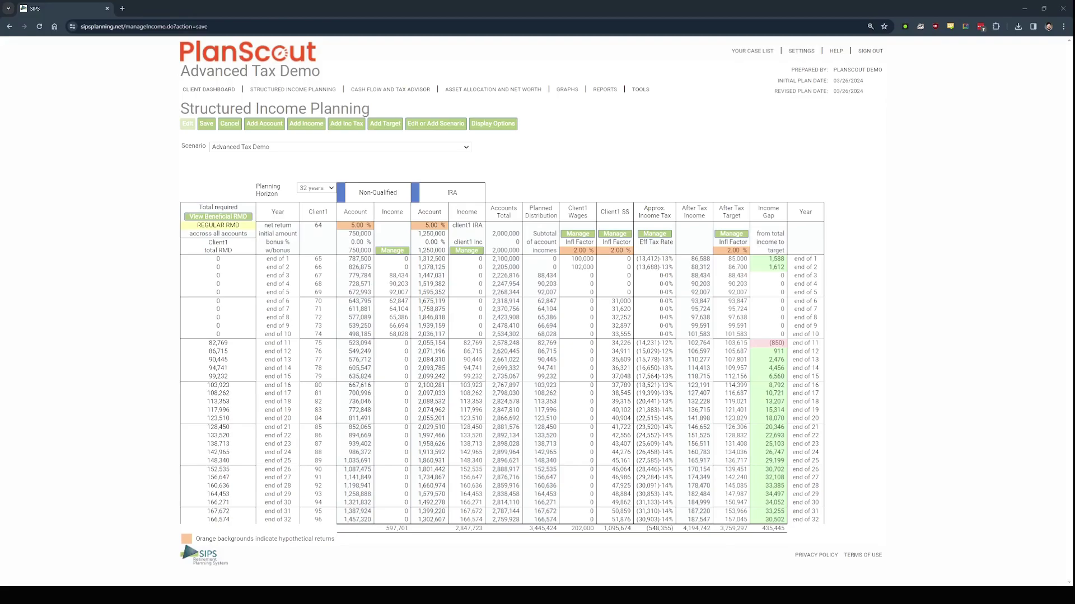
Set the income tax's Schedule A override to 35000 for each of years 1 through 5 and save it
{"action": "left_click", "coordinate": [655, 234]}
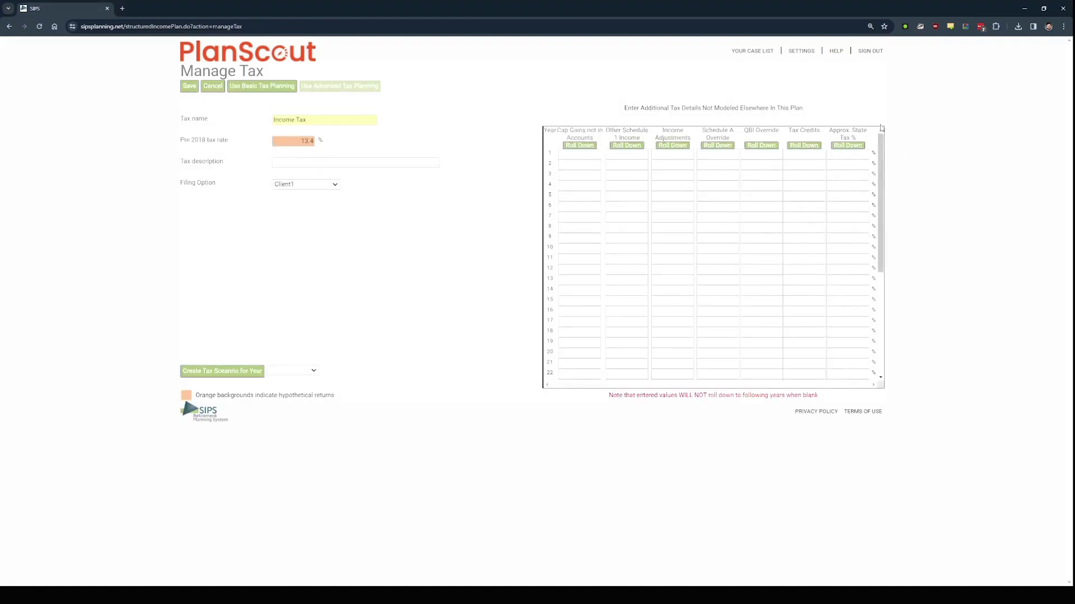
{"action": "left_click", "coordinate": [705, 155]}
{"action": "type", "text": "35000"}
{"action": "left_click", "coordinate": [717, 165]}
{"action": "type", "text": "3500"}
{"action": "left_click", "coordinate": [727, 176]}
{"action": "type", "text": "35000"}
{"action": "left_click", "coordinate": [724, 186]}
{"action": "type", "text": "35000"}
{"action": "left_click", "coordinate": [717, 197]}
{"action": "type", "text": "35000"}
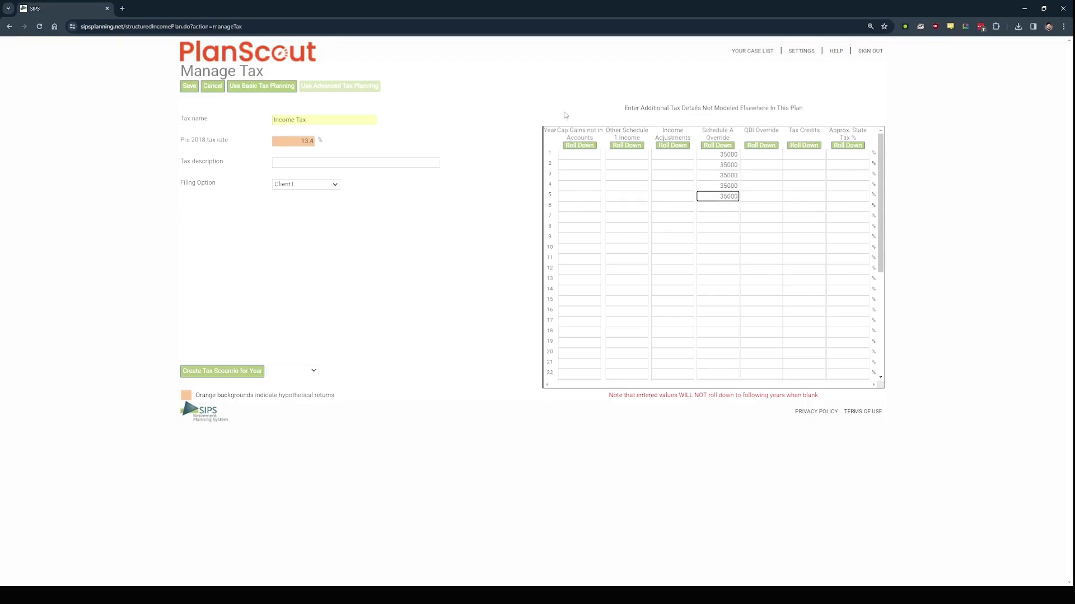
{"action": "left_click", "coordinate": [188, 85]}
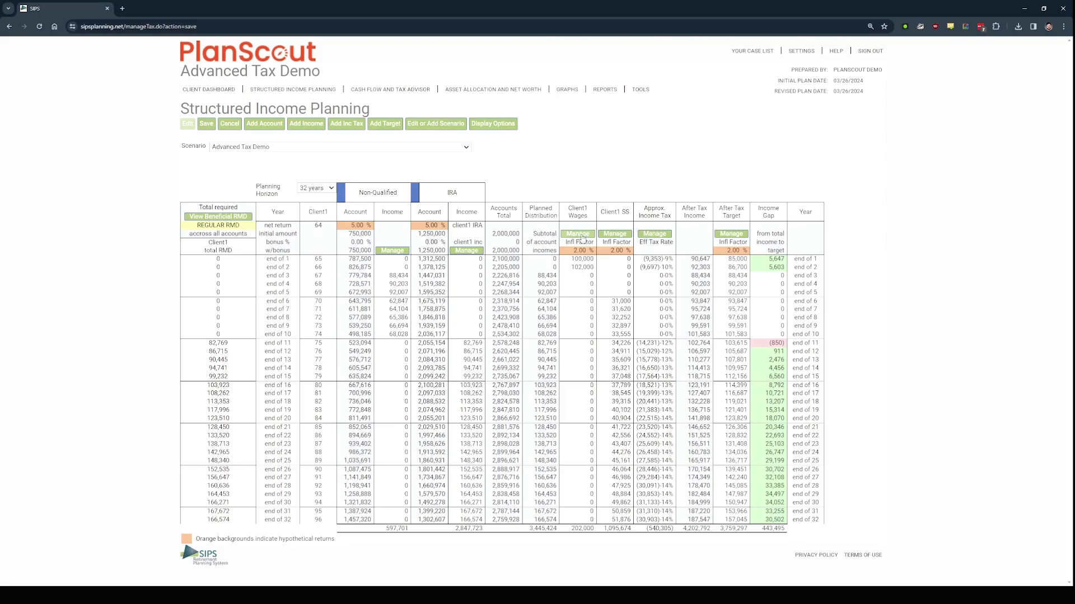
Create a tax scenario for 2024 (year 1) from the plan's income tax settings
{"action": "left_click", "coordinate": [656, 234]}
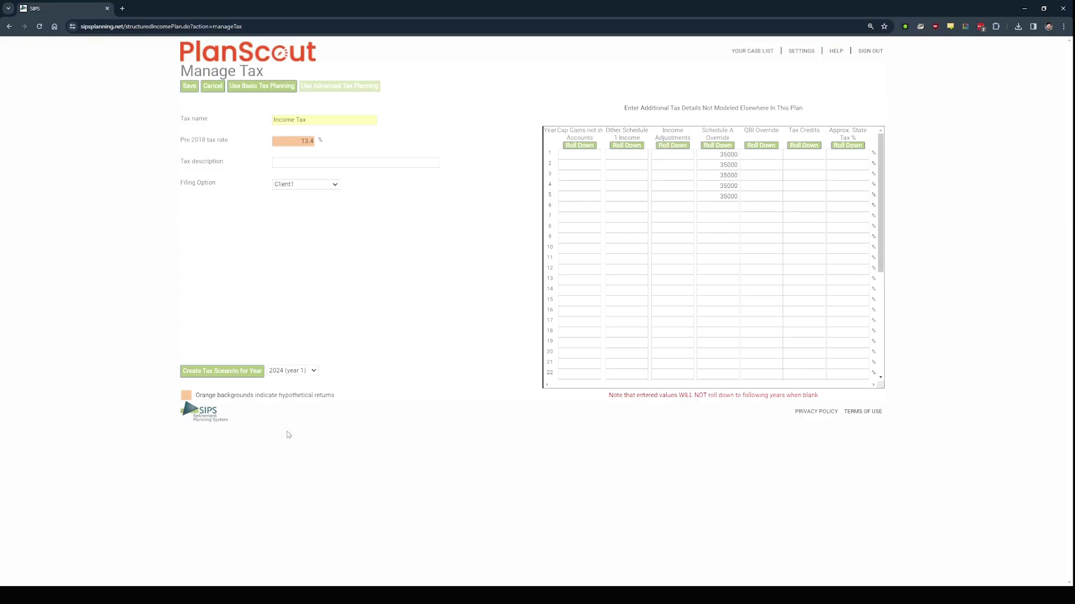
{"action": "left_click", "coordinate": [252, 371]}
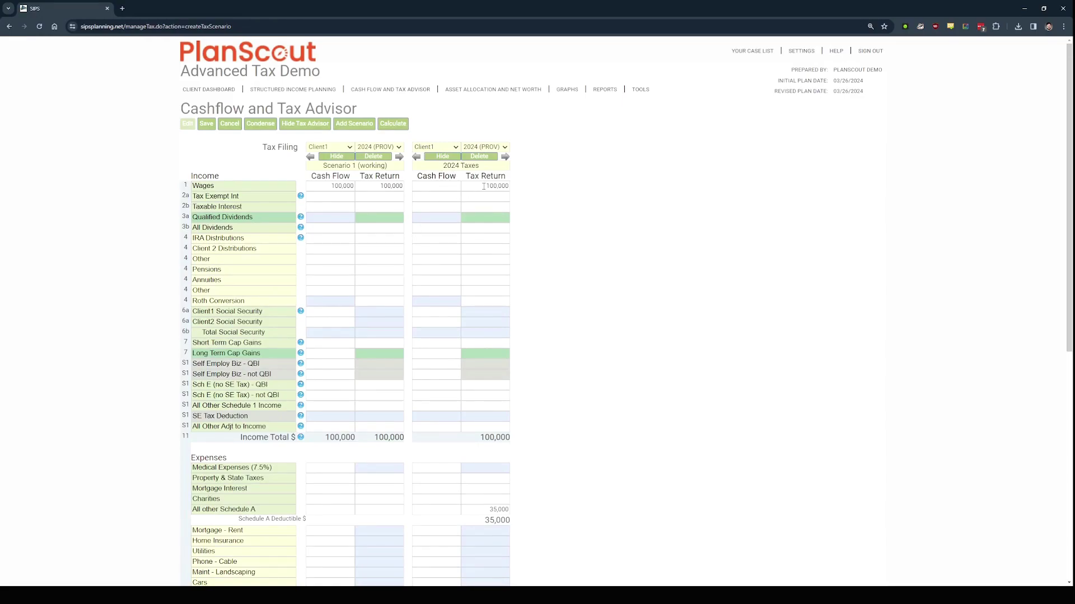
Examine the wages, Schedule A expenses, largest deduction and taxable income in the 2024 Taxes scenario
{"action": "double_click", "coordinate": [505, 187]}
{"action": "left_click", "coordinate": [515, 189]}
{"action": "scroll", "coordinate": [567, 198], "scroll_direction": "down", "scroll_amount": 5}
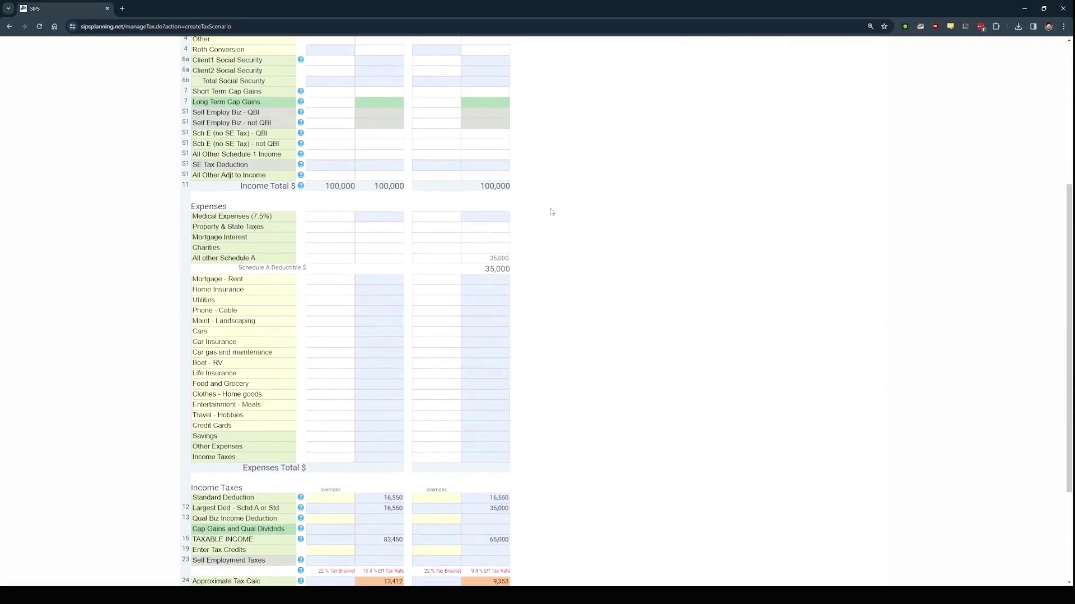
{"action": "left_click", "coordinate": [490, 258]}
{"action": "scroll", "coordinate": [495, 252], "scroll_direction": "down", "scroll_amount": 3}
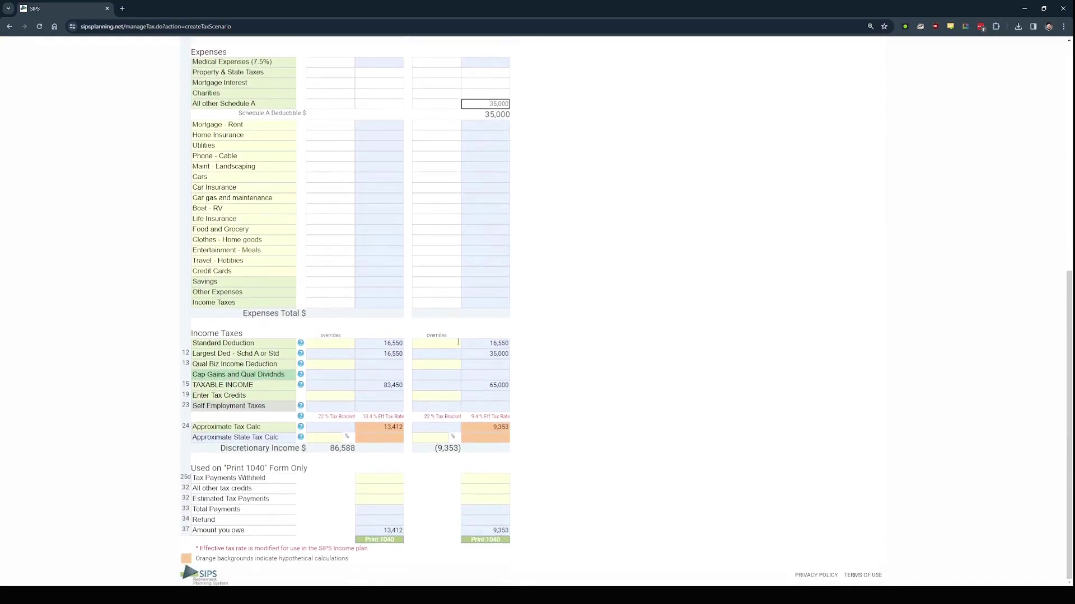
{"action": "left_click", "coordinate": [496, 345]}
{"action": "left_click_drag", "start_coordinate": [485, 363], "coordinate": [514, 358]}
{"action": "left_click", "coordinate": [511, 355]}
{"action": "left_click_drag", "start_coordinate": [486, 385], "coordinate": [519, 386]}
{"action": "left_click", "coordinate": [532, 397]}
{"action": "scroll", "coordinate": [566, 327], "scroll_direction": "up", "scroll_amount": 7}
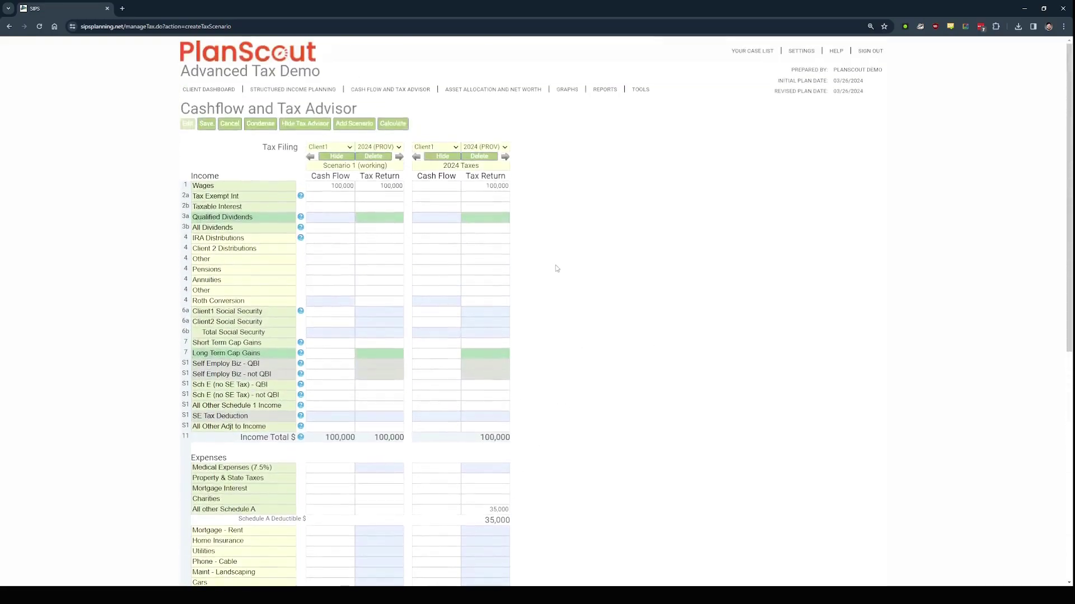
Return to the structured income plan in edit mode and examine the IRA income and income gap for year 24
{"action": "left_click", "coordinate": [301, 93]}
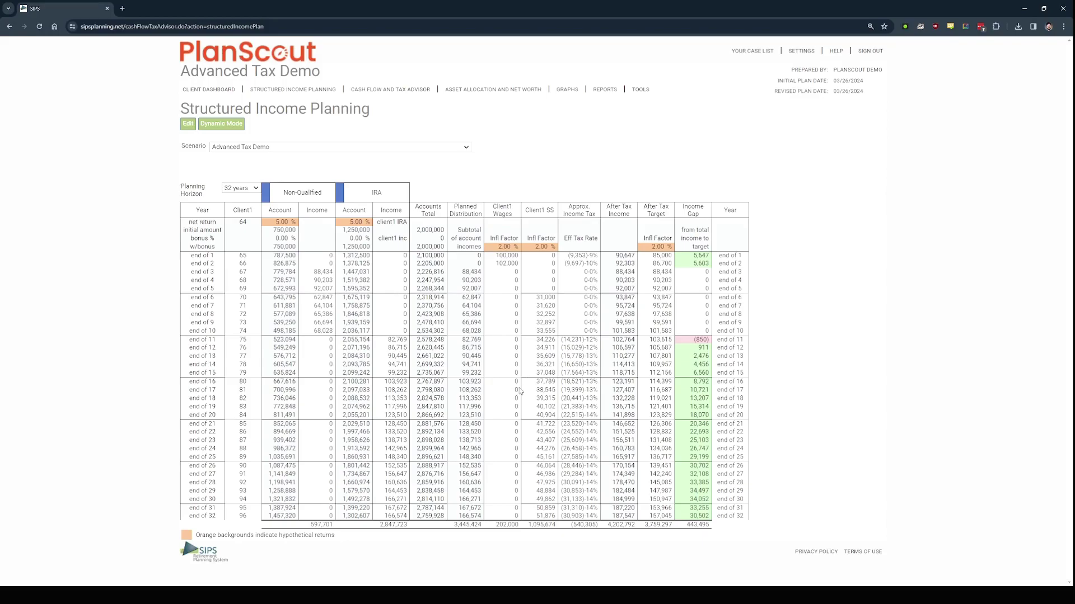
{"action": "left_click", "coordinate": [188, 124]}
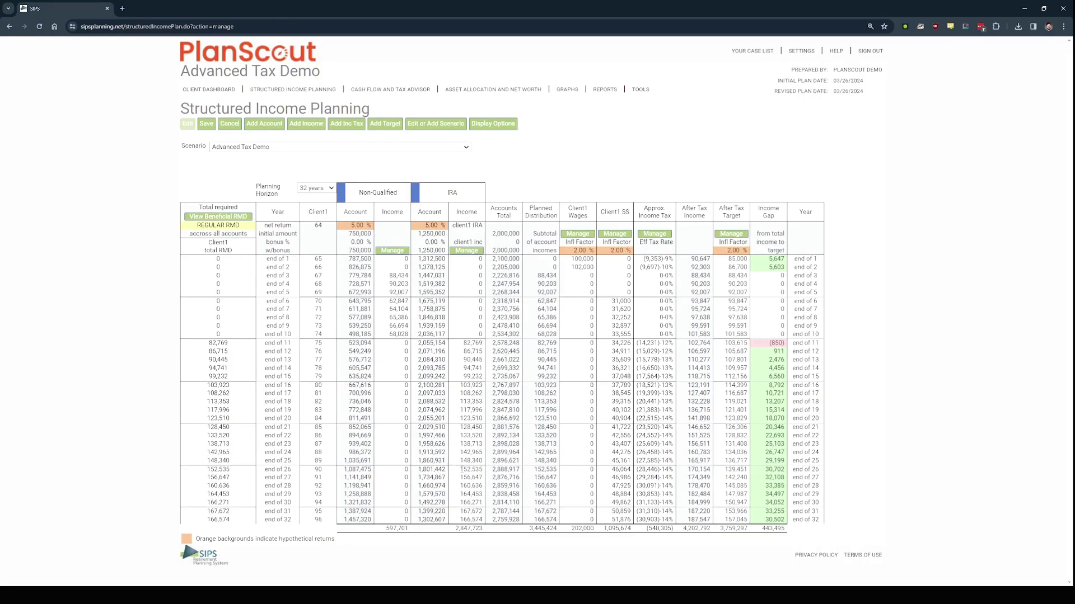
{"action": "double_click", "coordinate": [462, 452]}
{"action": "double_click", "coordinate": [775, 452]}
{"action": "left_click", "coordinate": [793, 354]}
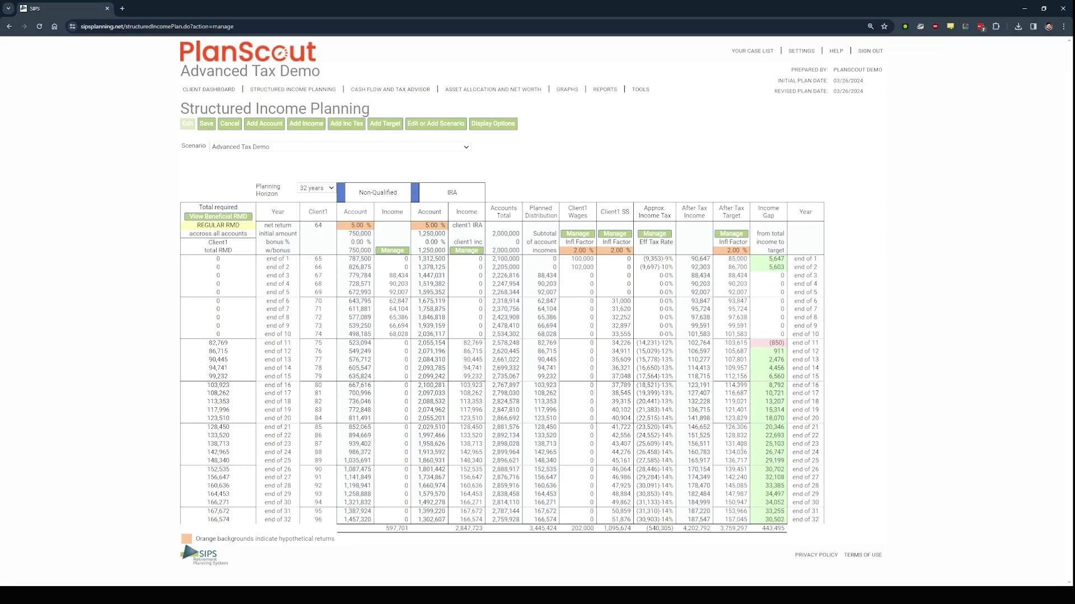